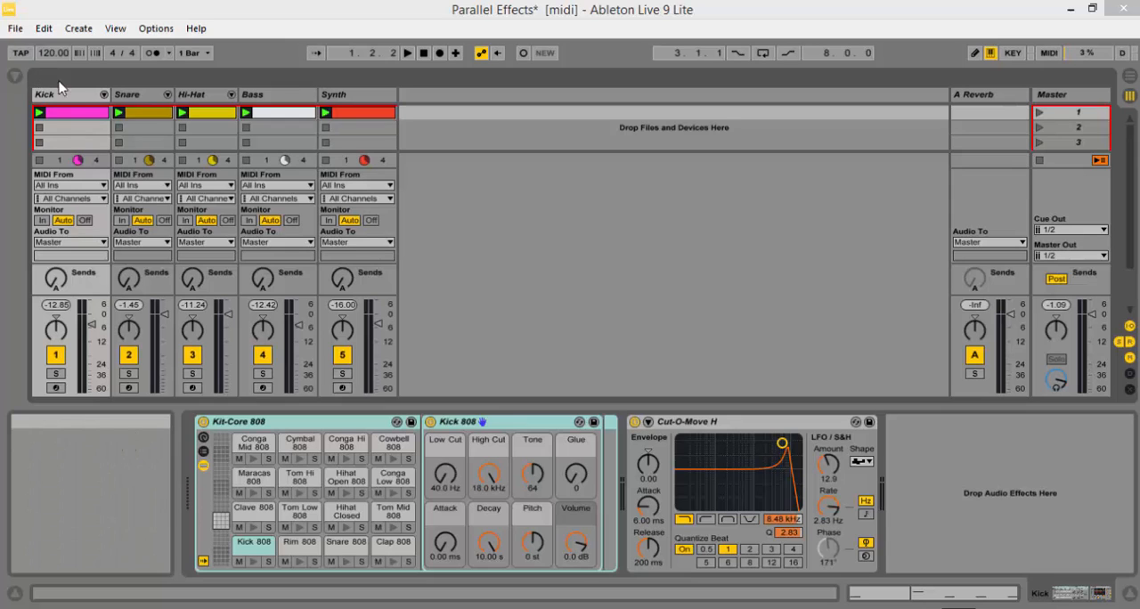
# Step: Play the set to hear the current mix, and stop playback
pyautogui.click(408, 53)
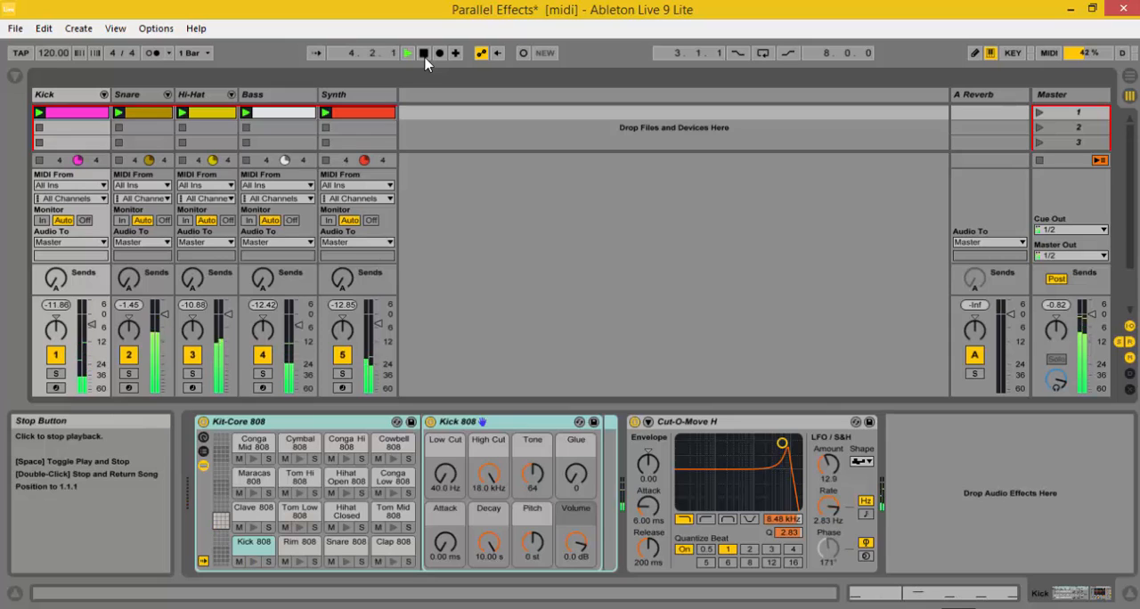
pyautogui.click(424, 54)
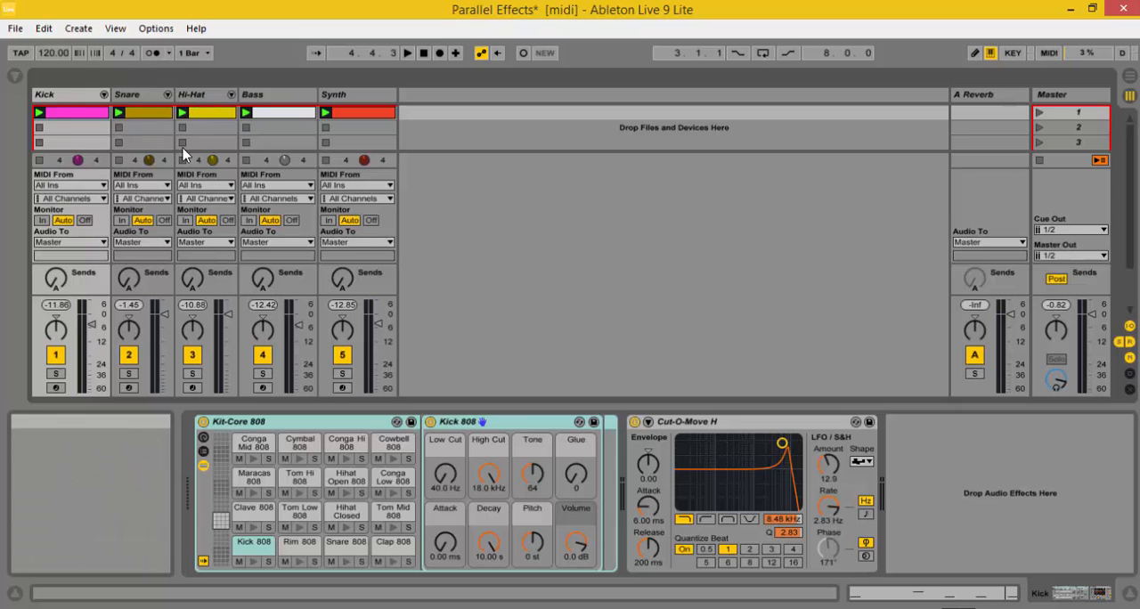
# Step: Insert a new audio track after the Synth track and rename it Drum mix
pyautogui.rightClick(411, 101)
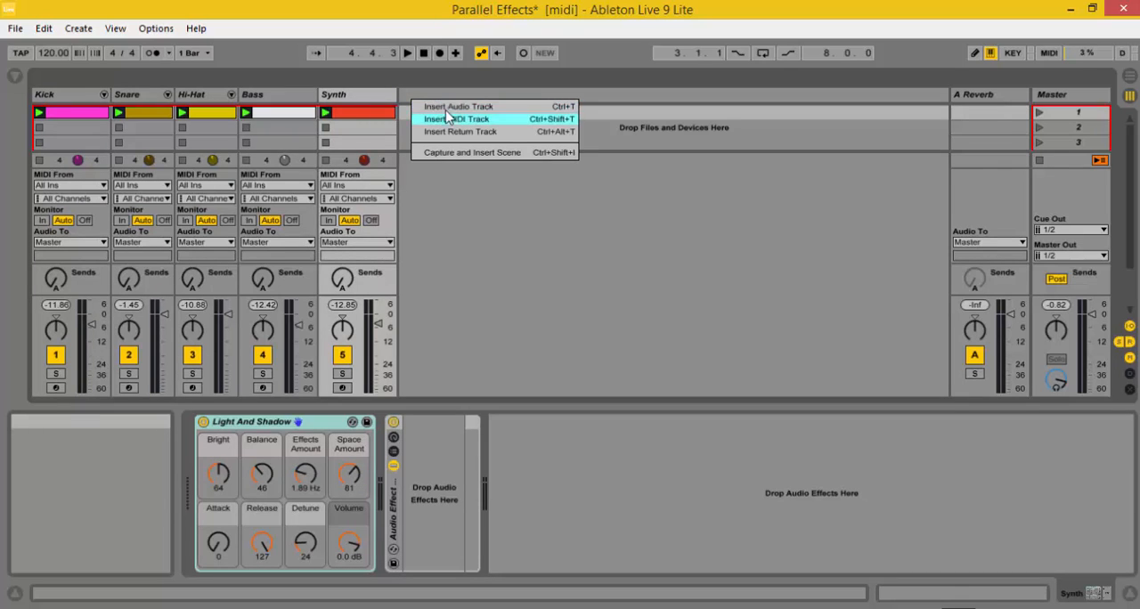
pyautogui.click(448, 118)
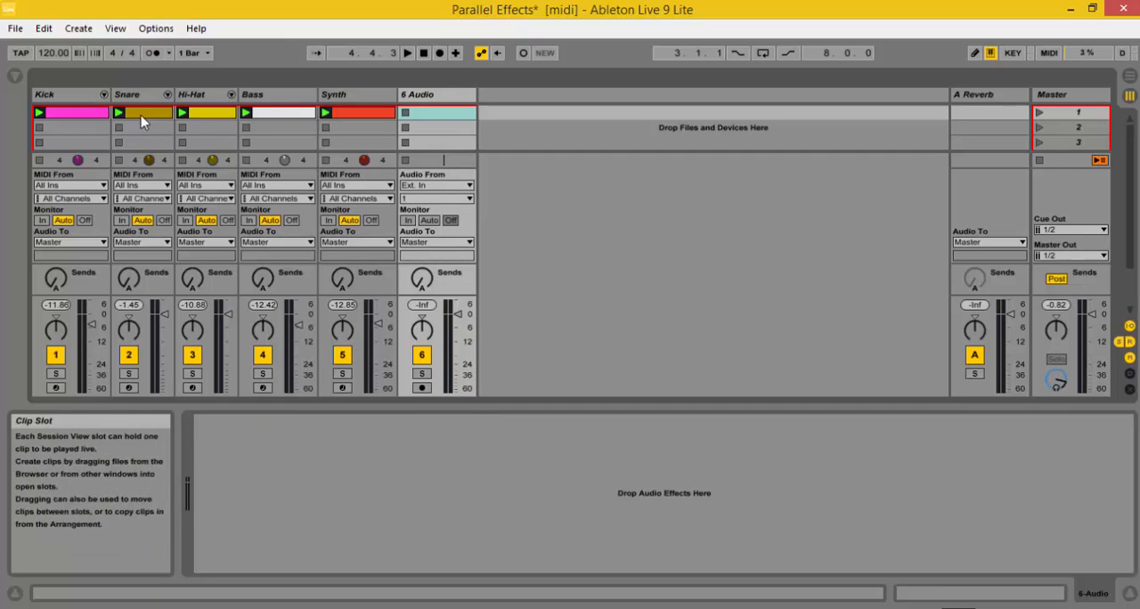
pyautogui.click(430, 95)
pyautogui.rightClick(428, 98)
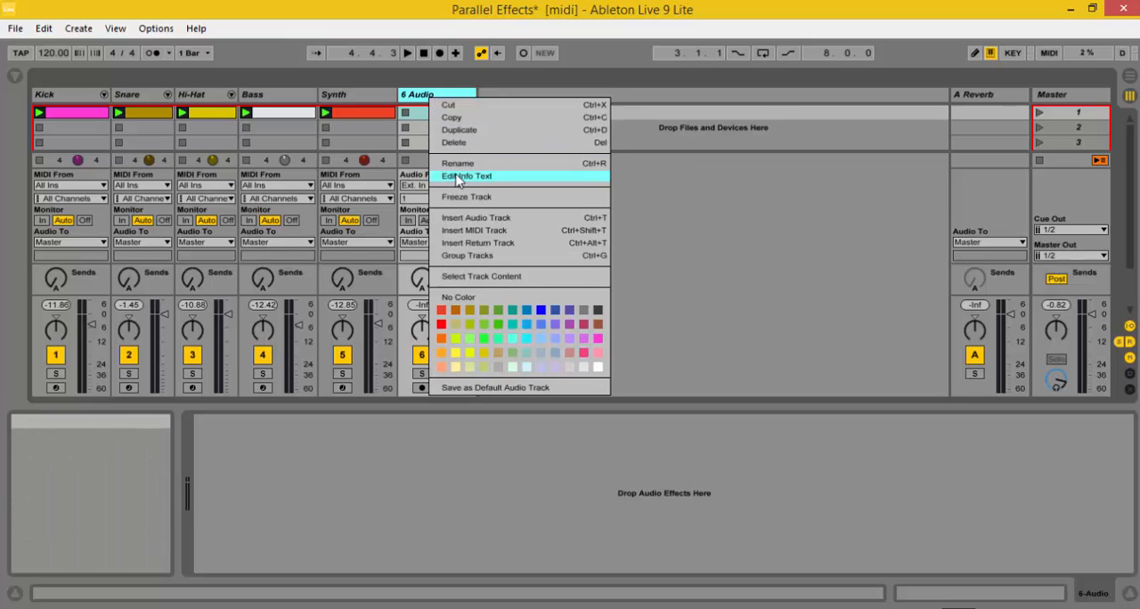
pyautogui.click(499, 158)
pyautogui.write('Dr')
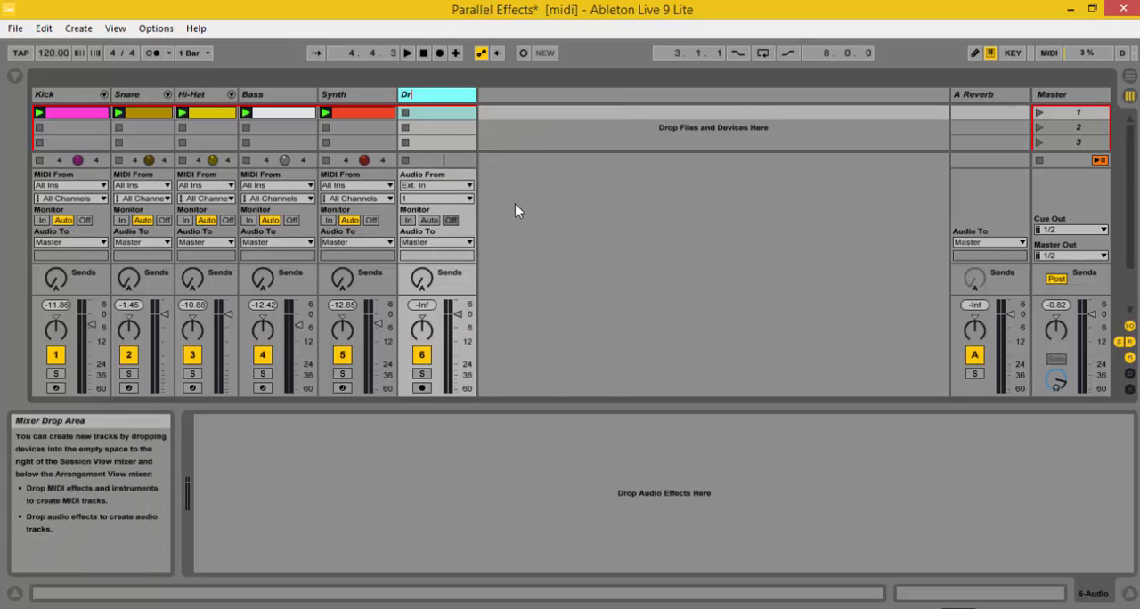
pyautogui.write('um mix')
pyautogui.press('Return')
pyautogui.click(436, 98)
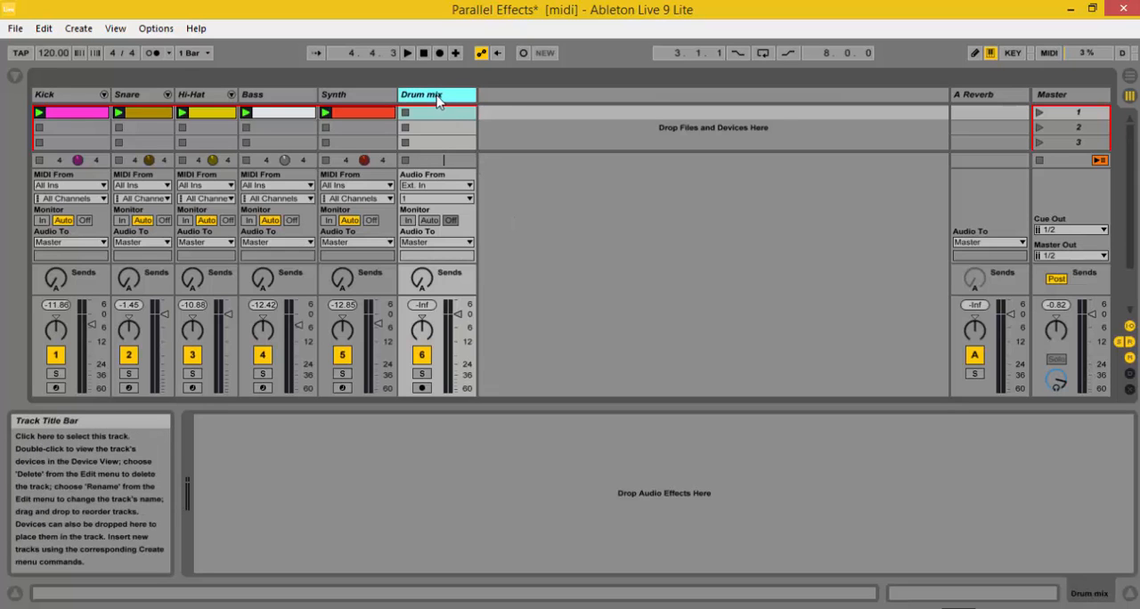
# Step: Route the audio output of the Kick, Snare and Hi-Hat tracks to Drum mix
pyautogui.click(68, 242)
pyautogui.click(72, 298)
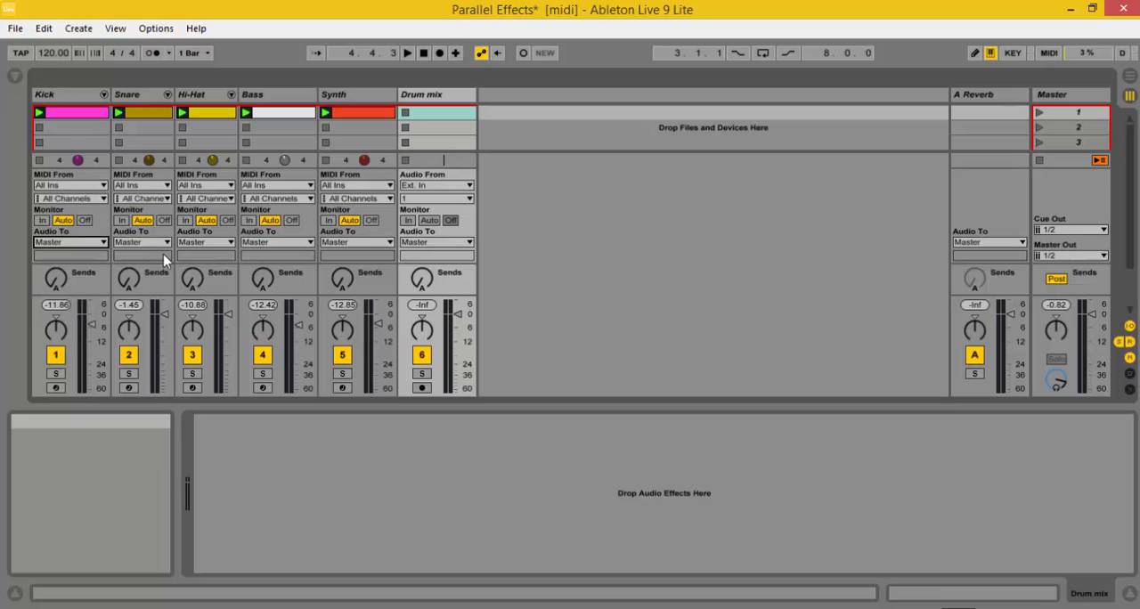
pyautogui.click(147, 243)
pyautogui.click(133, 297)
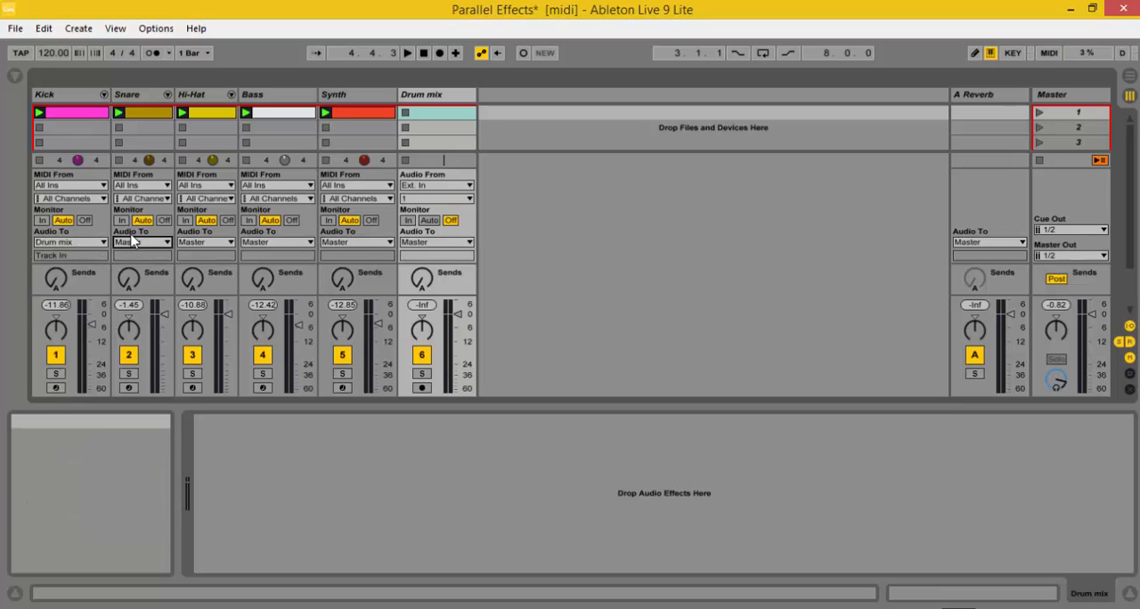
pyautogui.click(218, 244)
pyautogui.click(206, 297)
# Step: Set the Drum mix track's audio input to No Input and its monitoring to In
pyautogui.click(450, 187)
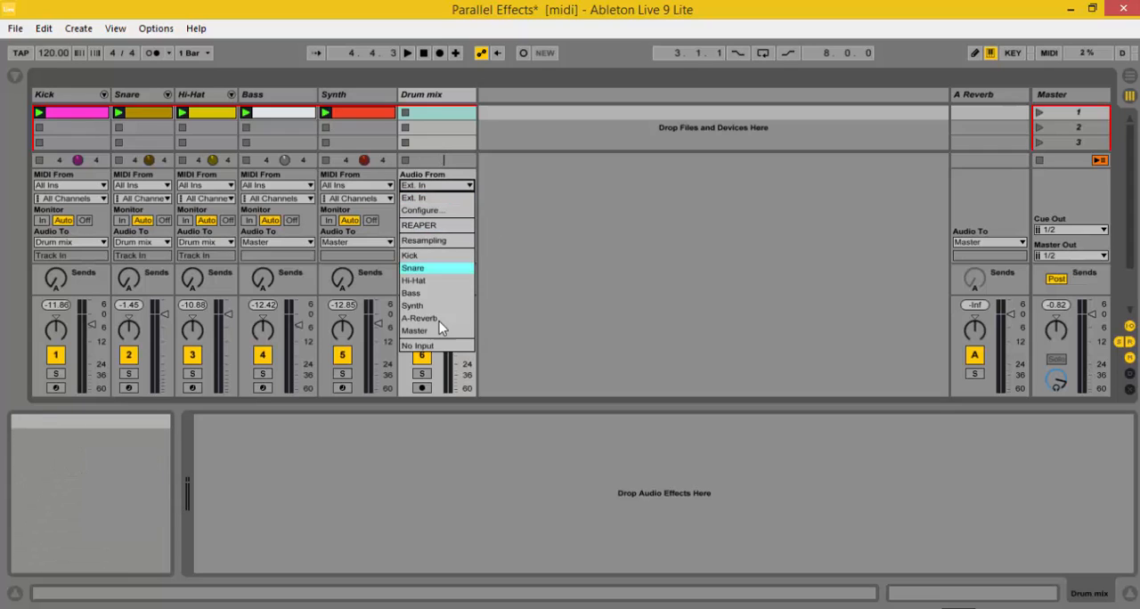
pyautogui.click(421, 346)
pyautogui.click(407, 220)
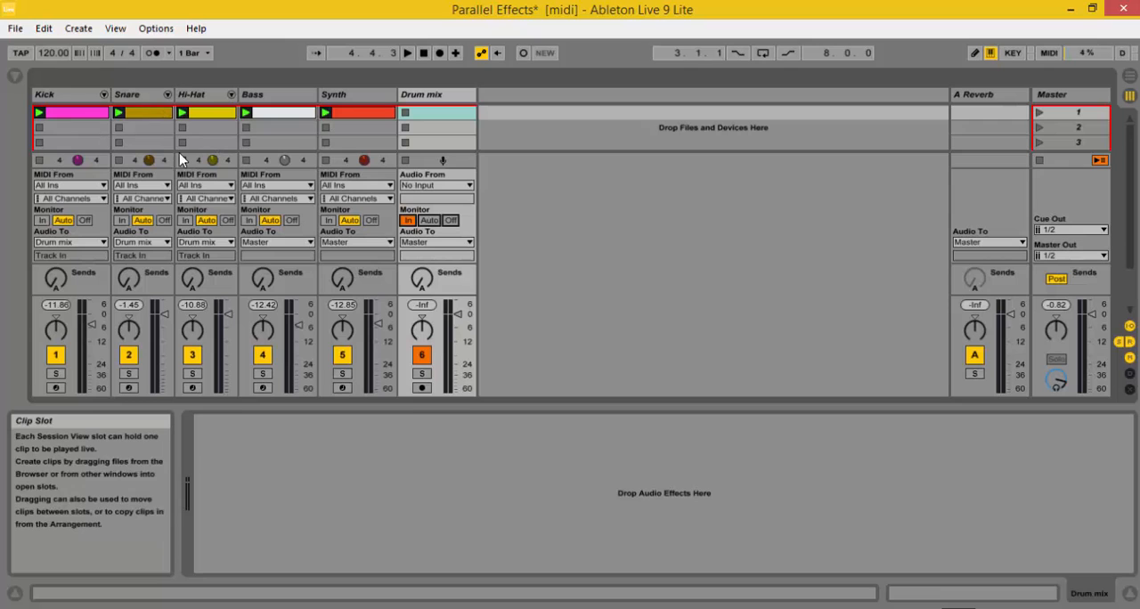
# Step: Play the set, lower the Drum mix track's volume slightly, and stop playback
pyautogui.click(407, 54)
pyautogui.moveTo(457, 317)
pyautogui.mouseDown()
pyautogui.moveTo(457, 340)
pyautogui.moveTo(457, 317)
pyautogui.mouseUp()
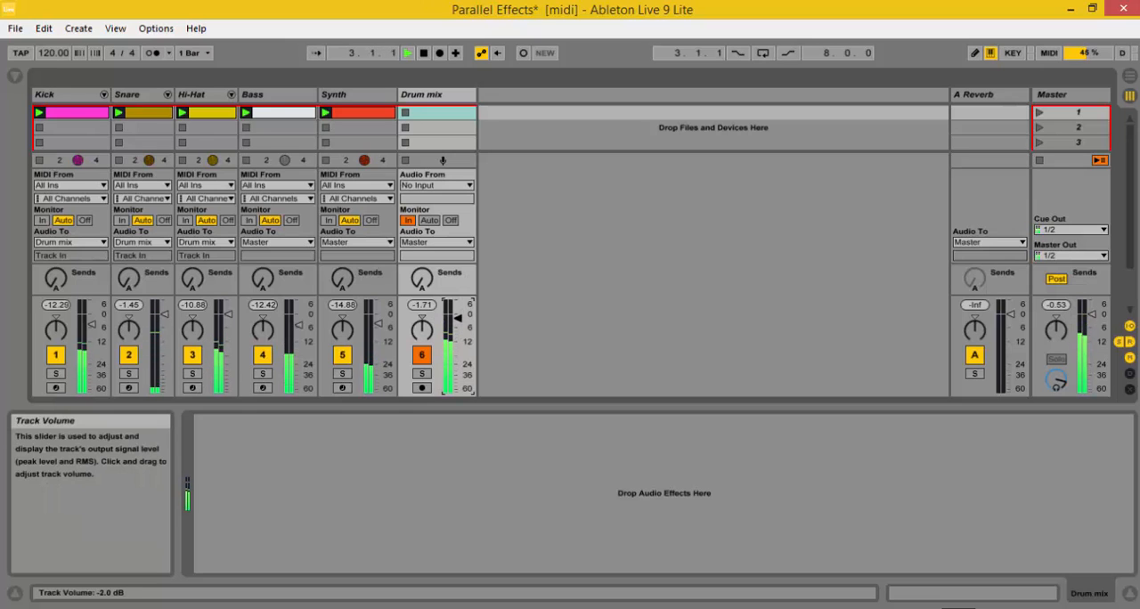
pyautogui.click(423, 54)
# Step: Move the Drum mix track between Hi-Hat and Bass, and colour the Drum mix, Bass and Synth tracks red
pyautogui.click(424, 96)
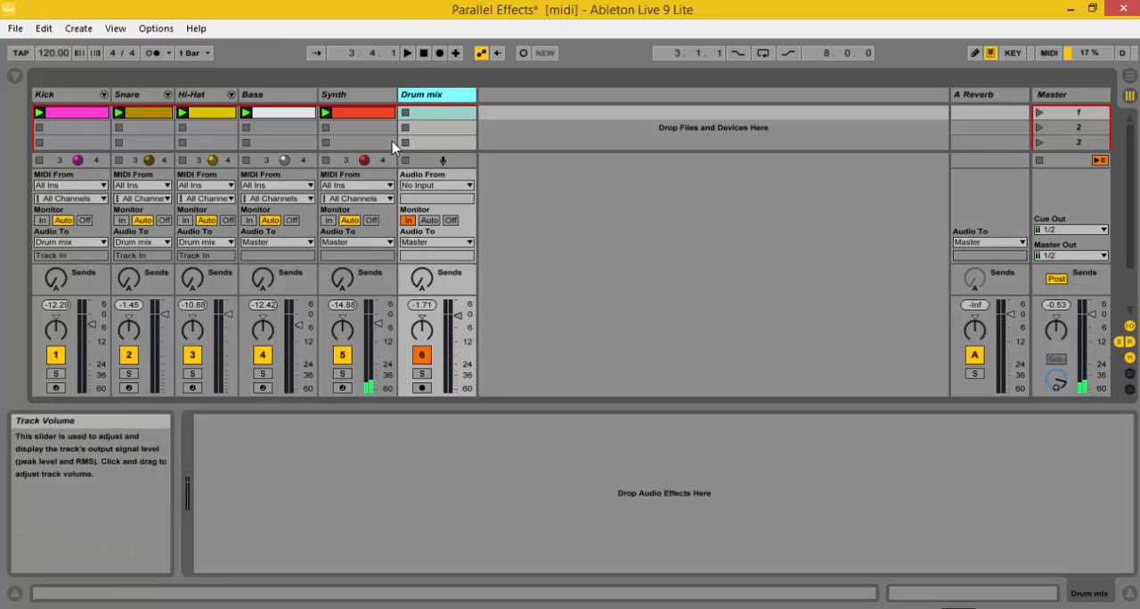
pyautogui.moveTo(421, 98); pyautogui.dragTo(275, 98)
pyautogui.rightClick(271, 96)
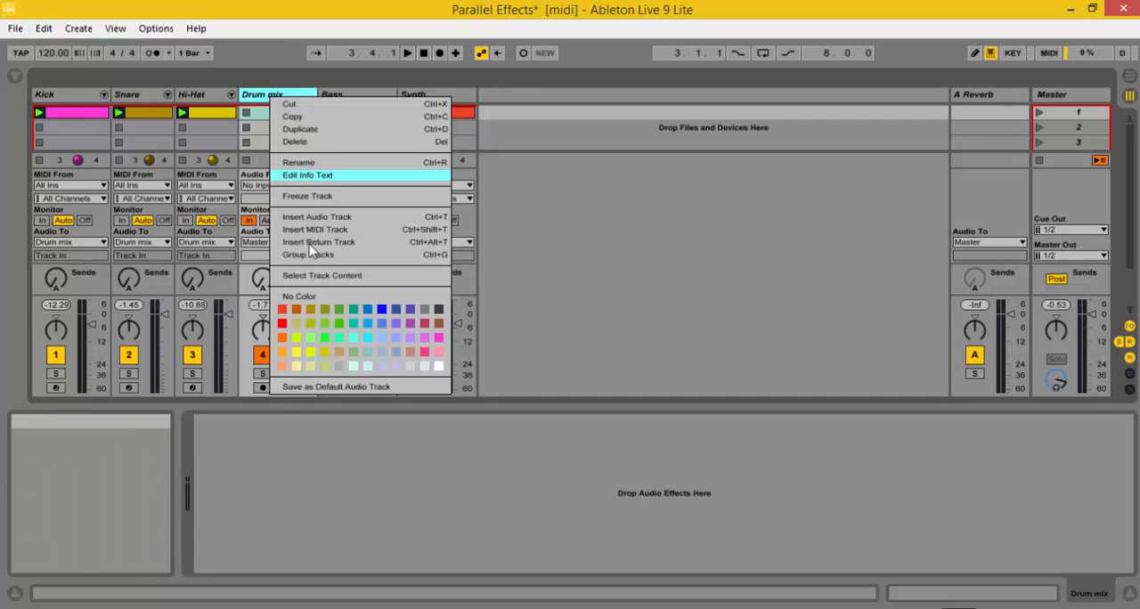
pyautogui.click(282, 323)
pyautogui.rightClick(326, 96)
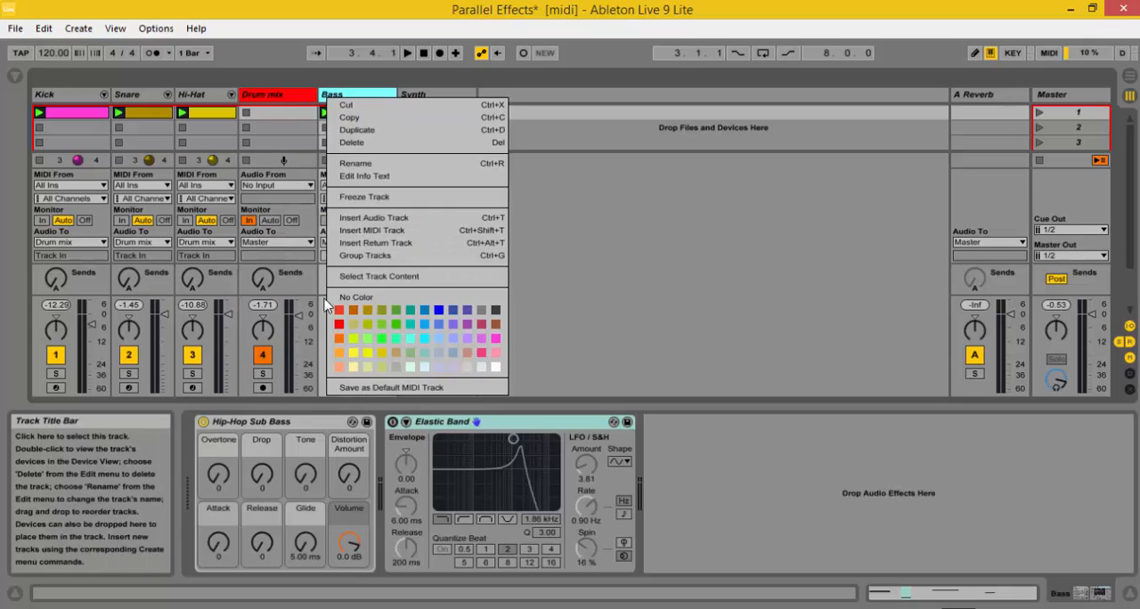
pyautogui.click(338, 324)
pyautogui.rightClick(403, 96)
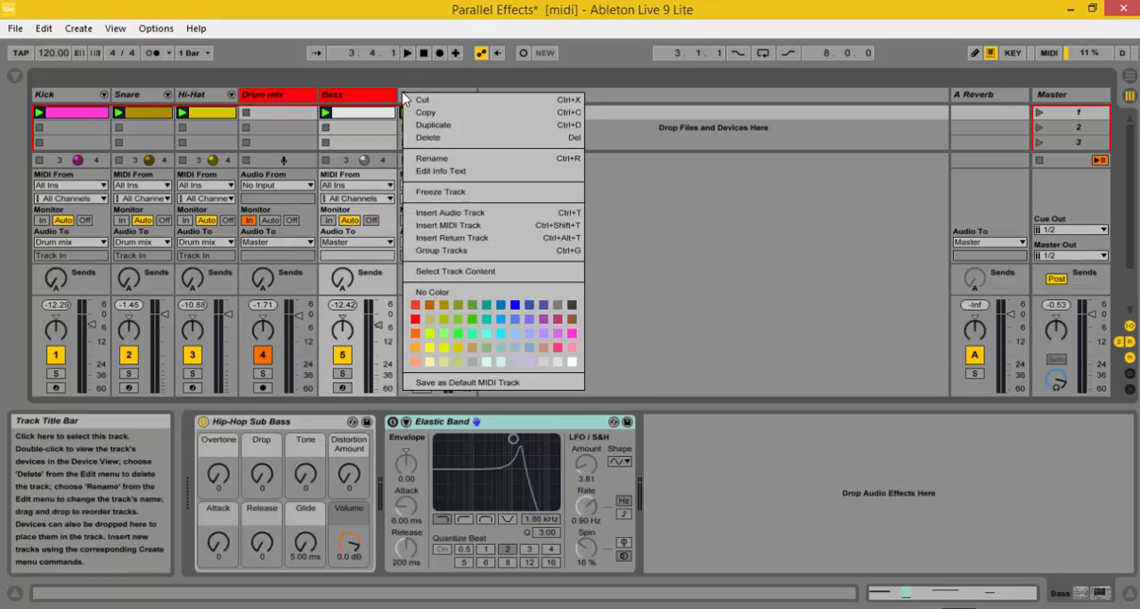
pyautogui.click(416, 319)
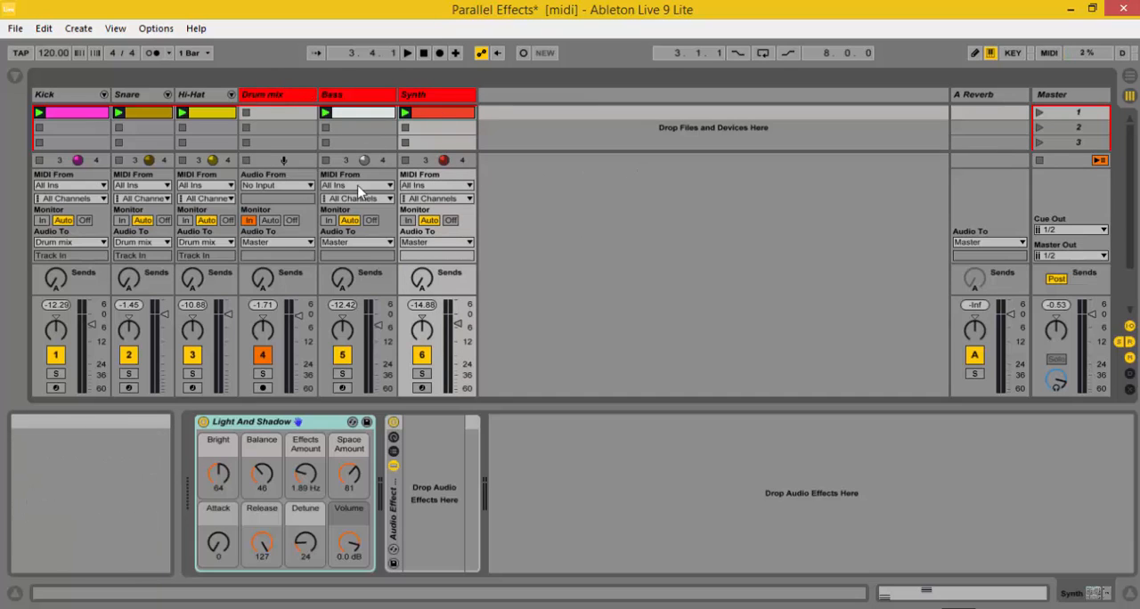
# Step: Set the audio output of the Drum mix, Bass and Synth tracks to Sends Only
pyautogui.click(974, 96)
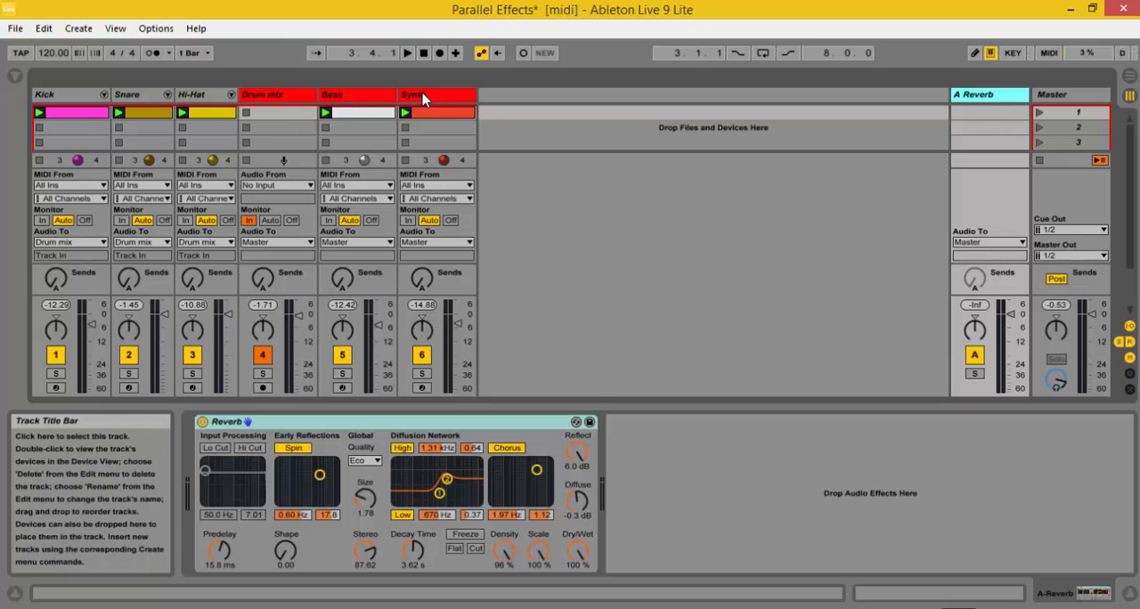
pyautogui.click(303, 244)
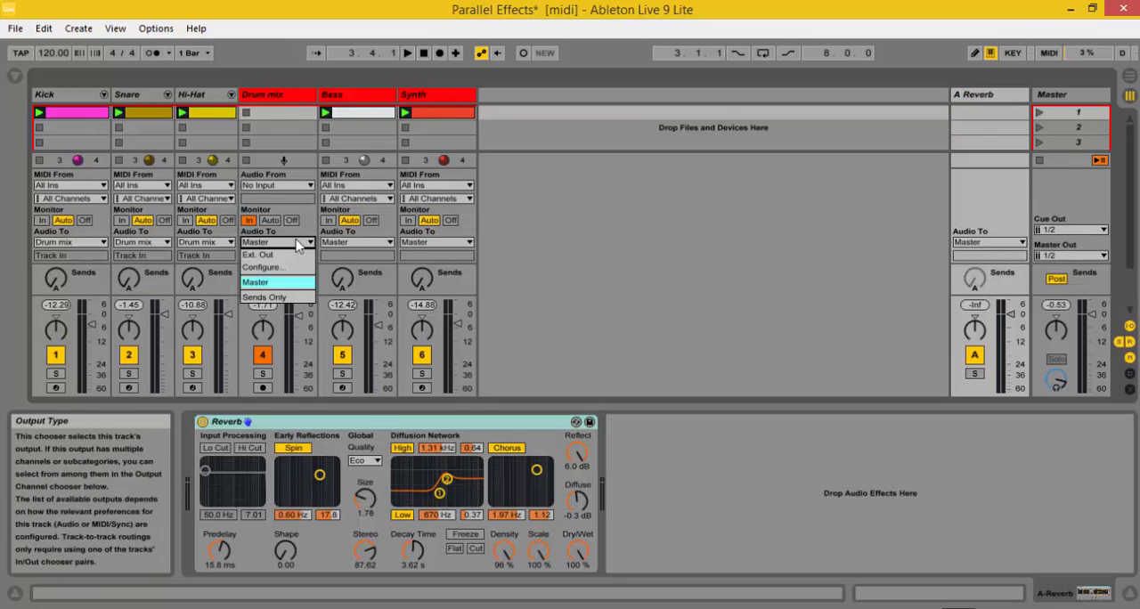
pyautogui.click(327, 266)
pyautogui.click(344, 244)
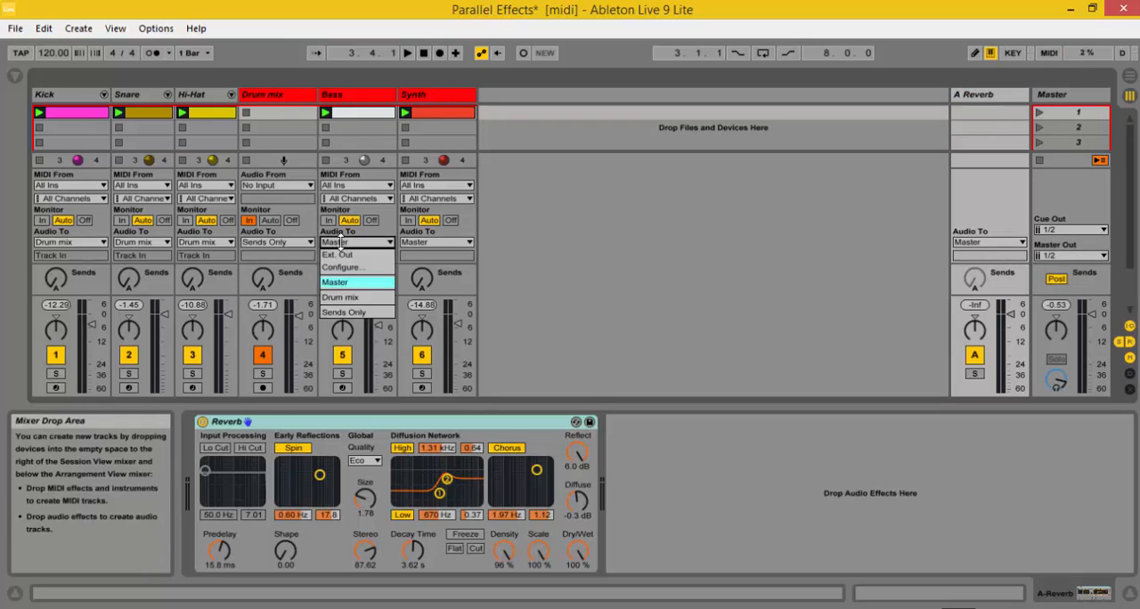
pyautogui.click(360, 311)
pyautogui.click(435, 243)
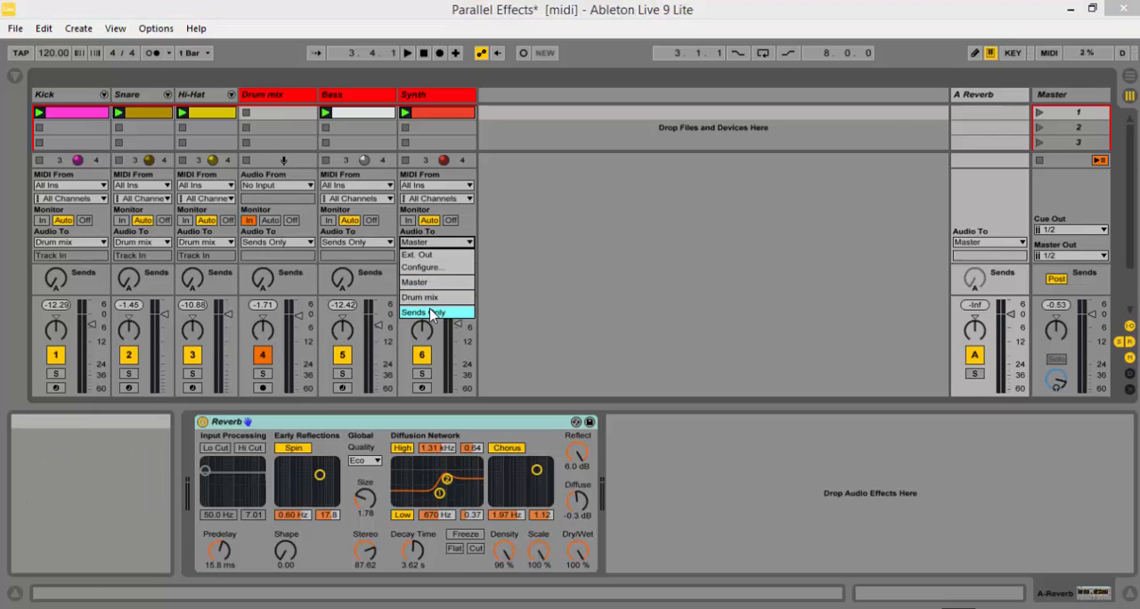
pyautogui.click(434, 313)
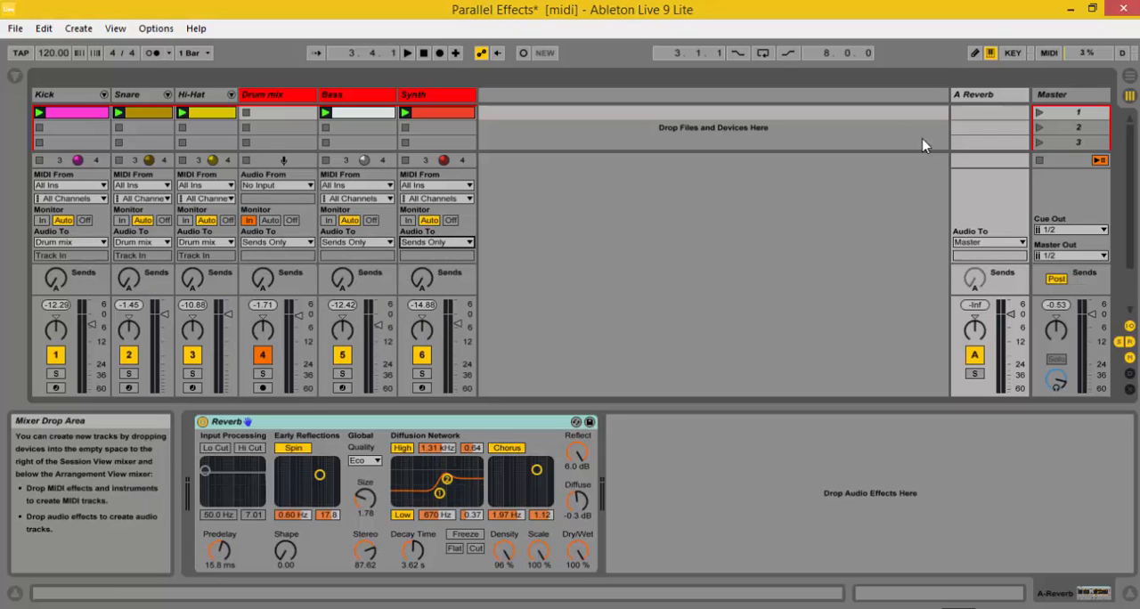
# Step: Select the A Reverb return track and play the set briefly to check the signal reaching it and the Master
pyautogui.click(977, 96)
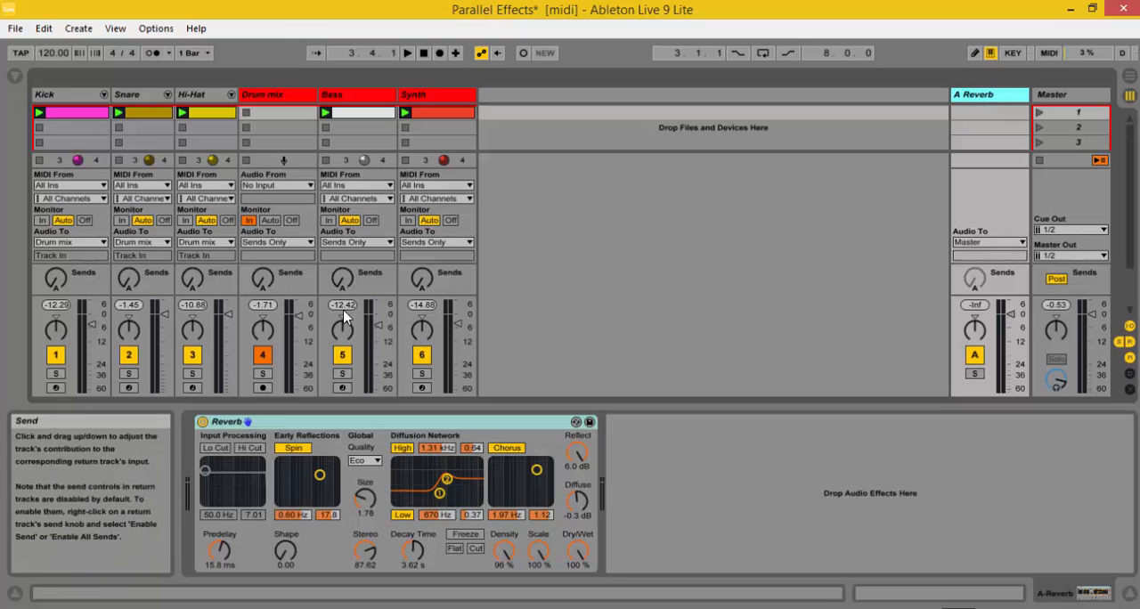
pyautogui.click(407, 52)
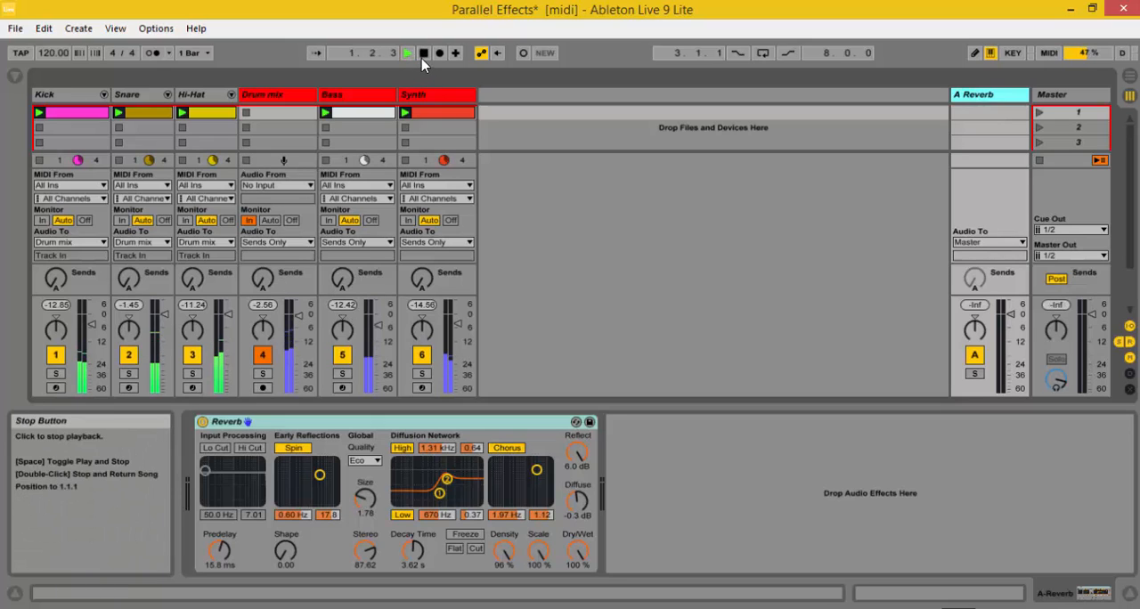
pyautogui.click(423, 53)
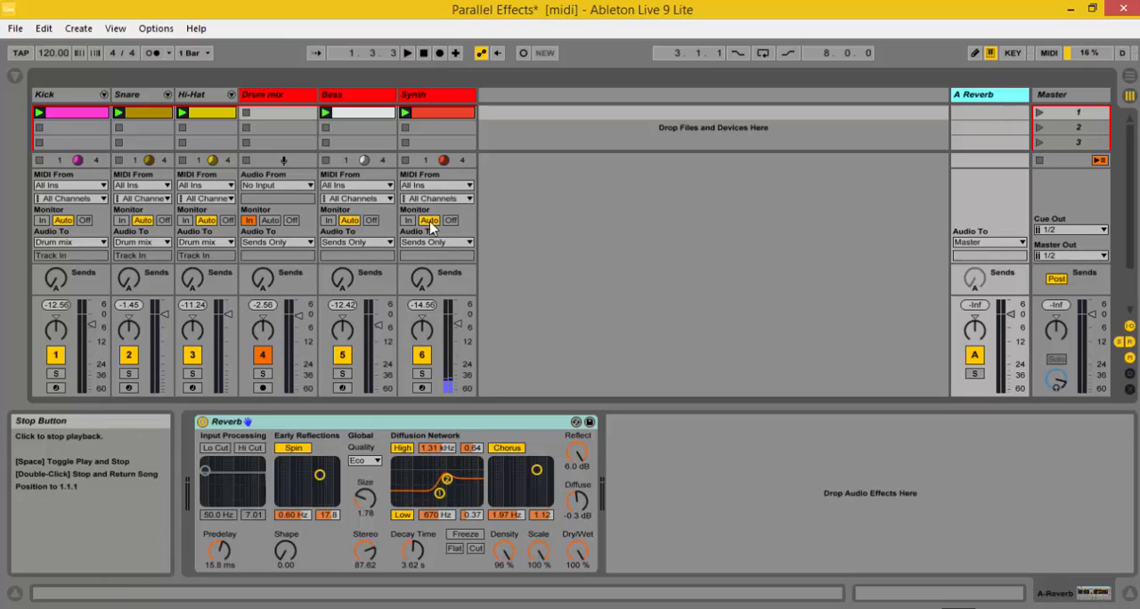
# Step: Turn send A all the way up on the Drum mix, Bass and Synth tracks
pyautogui.moveTo(261, 281); pyautogui.dragTo(260, 267)
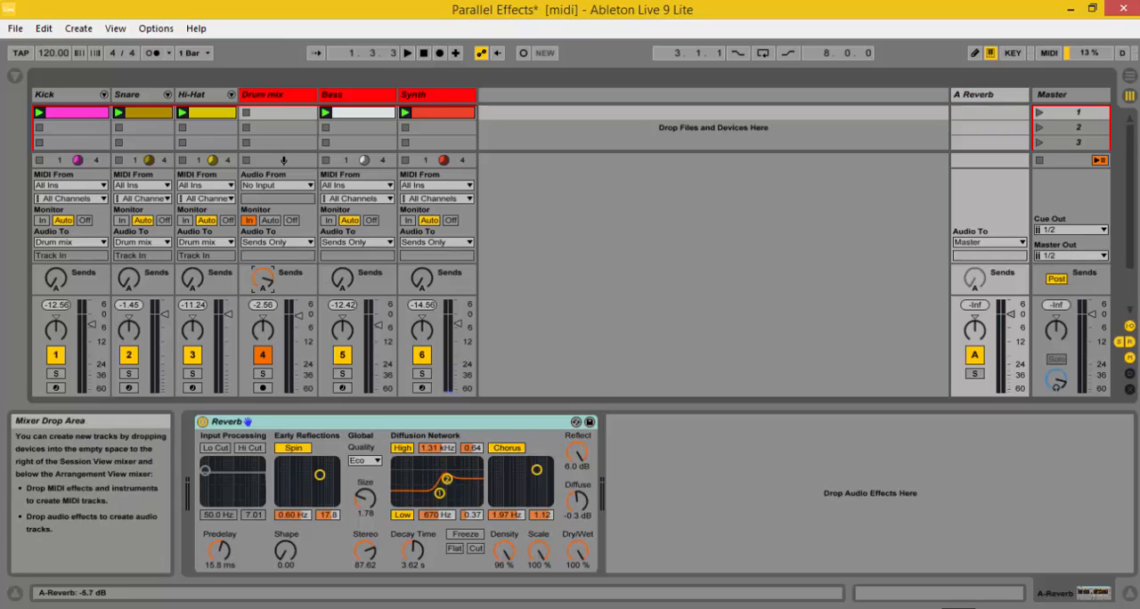
pyautogui.moveTo(342, 281); pyautogui.dragTo(342, 267)
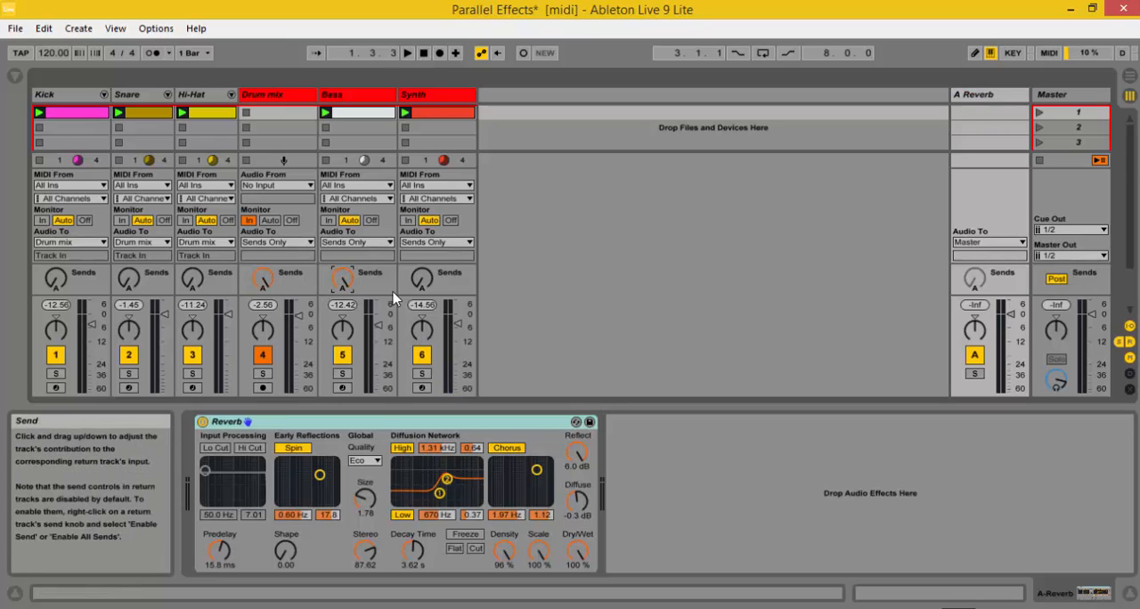
pyautogui.moveTo(421, 289); pyautogui.dragTo(418, 280)
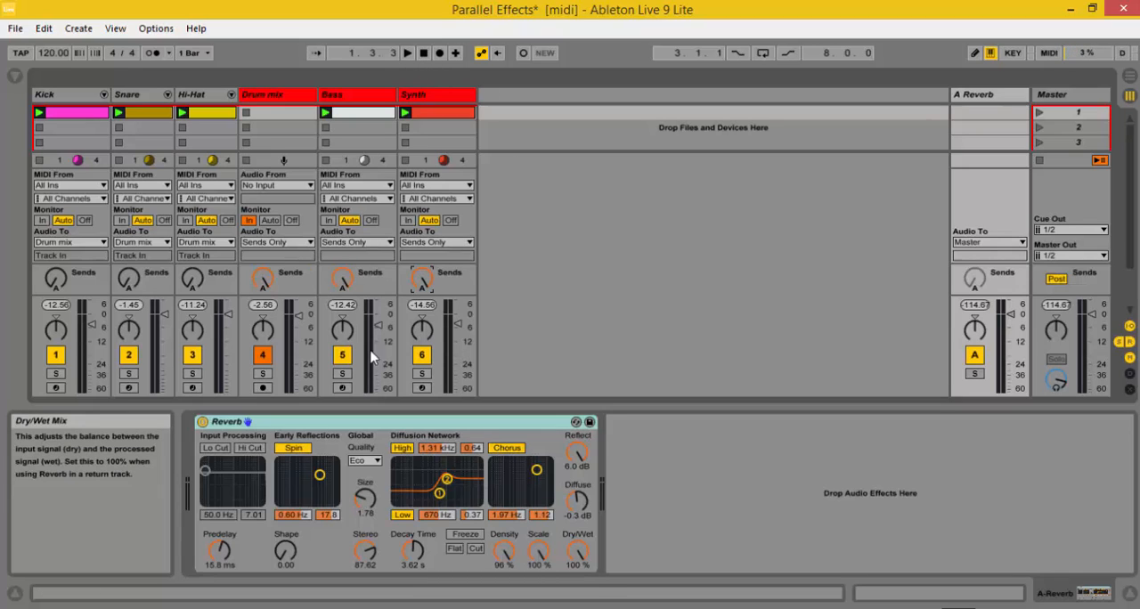
# Step: Audition the set while varying the Reverb's Dry/Wet amount, leave it at 100 %, and stop playback
pyautogui.click(407, 53)
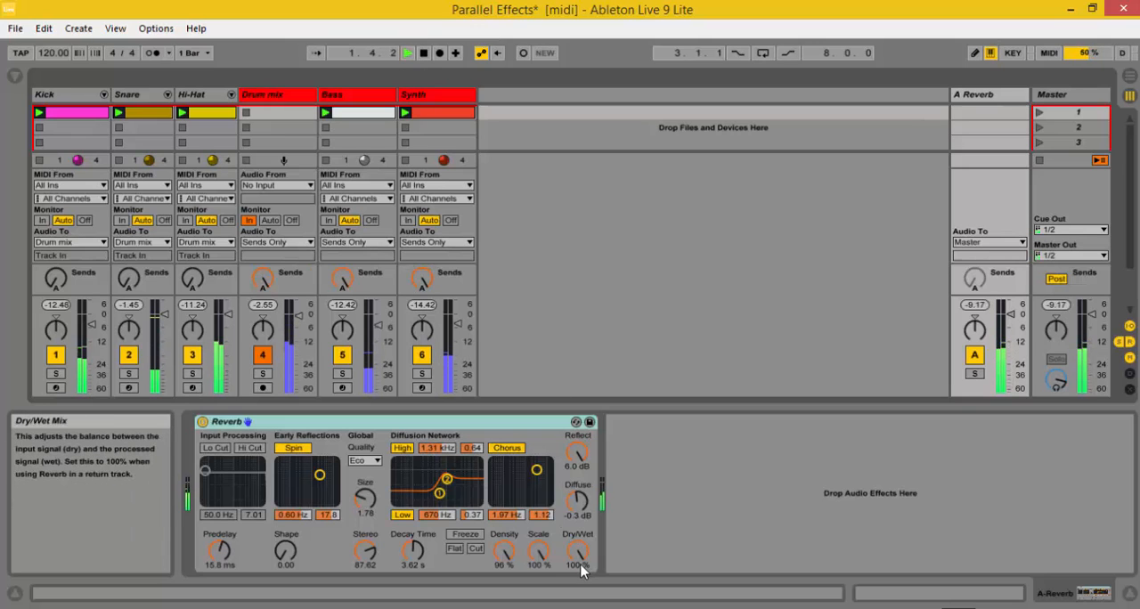
pyautogui.moveTo(577, 560)
pyautogui.mouseDown()
pyautogui.moveTo(577, 606)
pyautogui.moveTo(577, 563)
pyautogui.mouseUp()
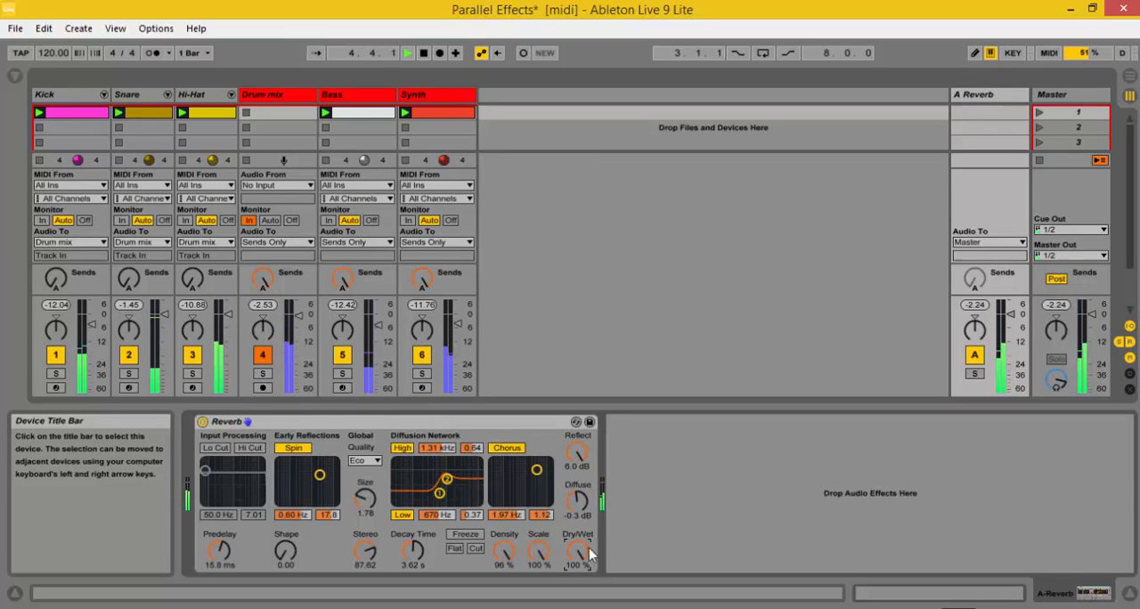
pyautogui.click(423, 52)
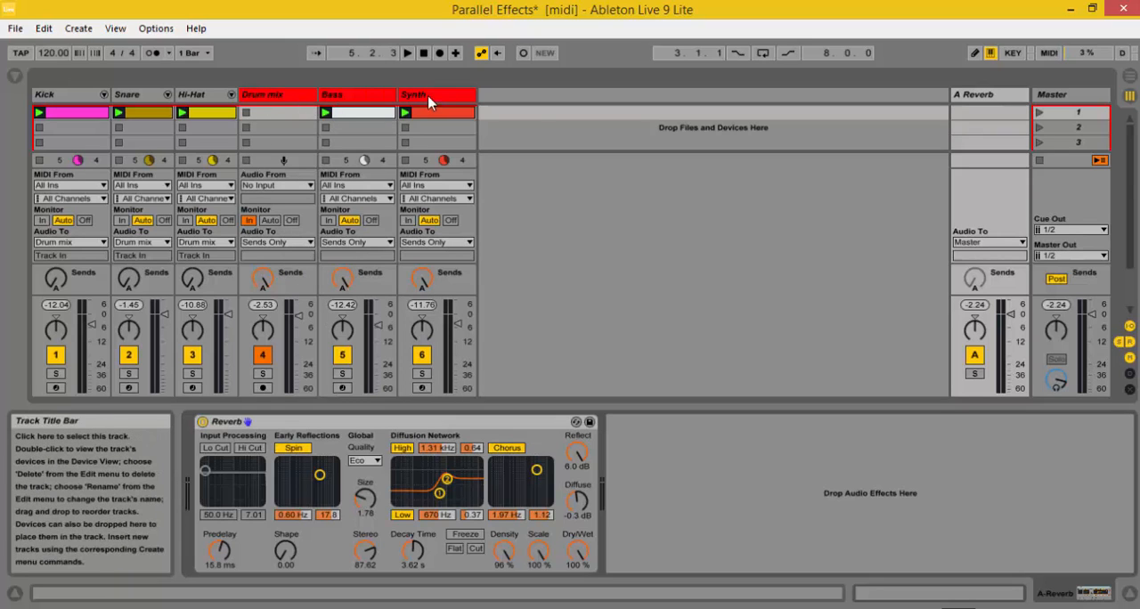
# Step: Insert a second return track and turn send B all the way up on the Drum mix, Bass and Synth tracks
pyautogui.rightClick(893, 107)
pyautogui.press('Escape')
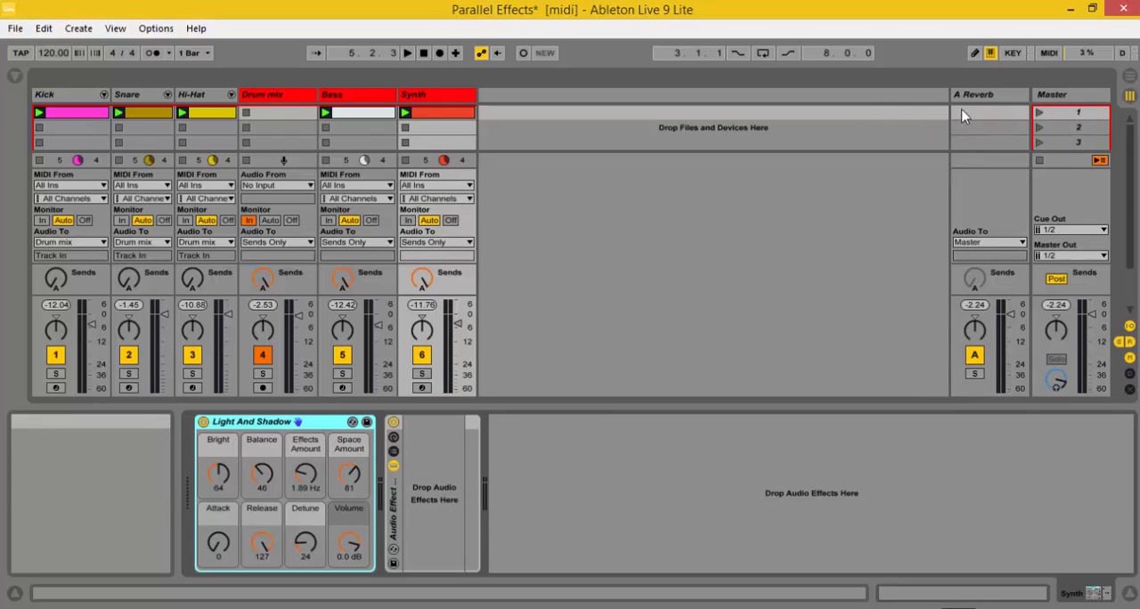
pyautogui.hotkey('ctrl', 'alt', 't')
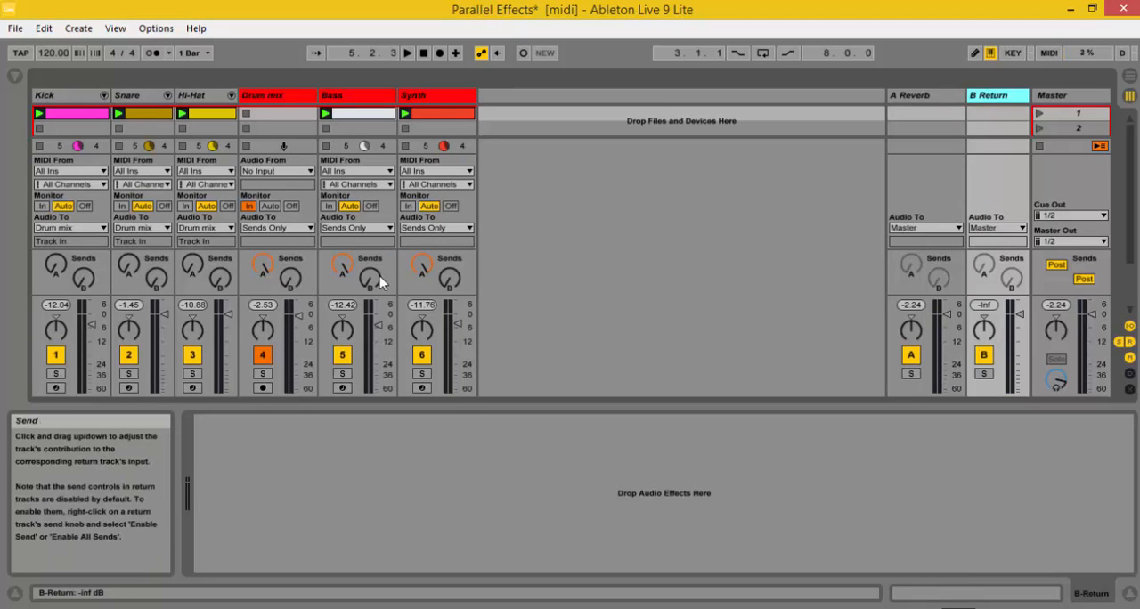
pyautogui.moveTo(290, 279); pyautogui.dragTo(291, 263)
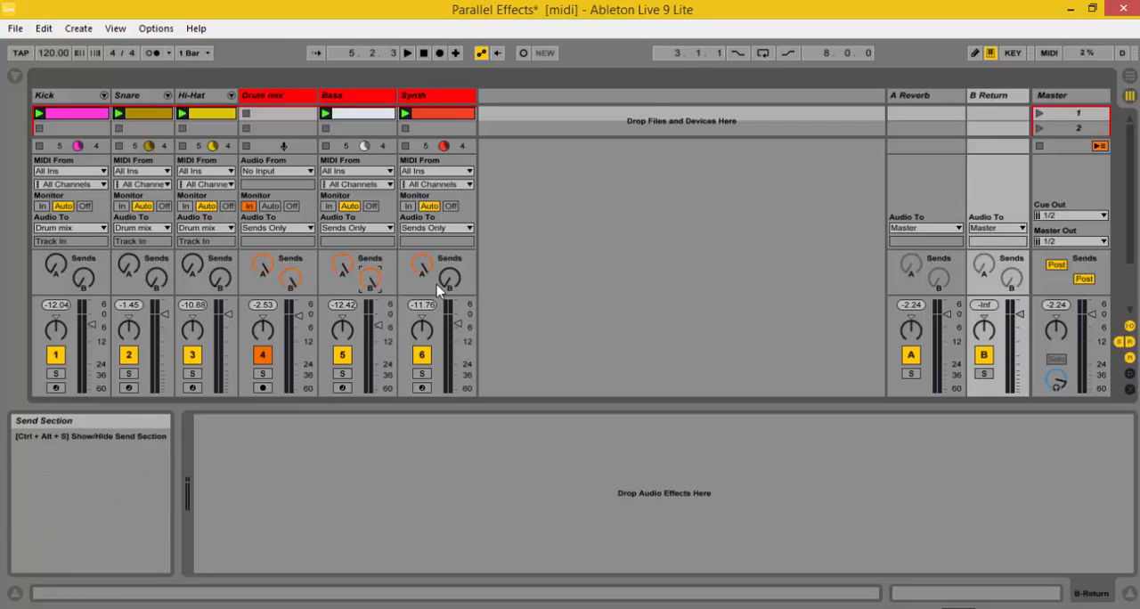
pyautogui.moveTo(449, 282); pyautogui.dragTo(450, 278)
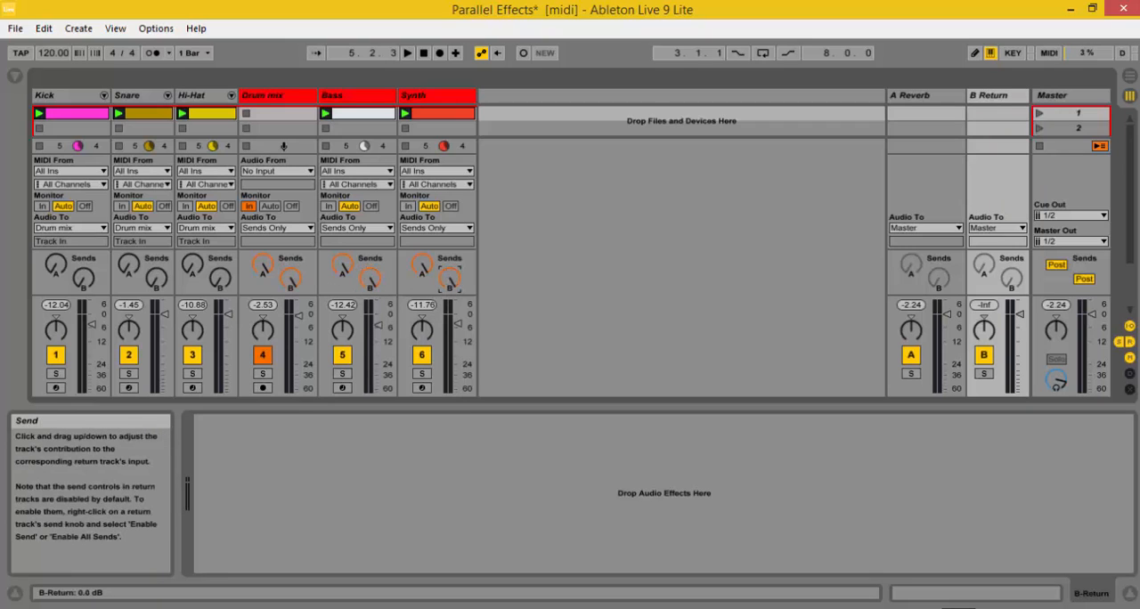
# Step: Rename the B return track to Dry and the A Reverb return track to Wet
pyautogui.rightClick(994, 96)
pyautogui.click(835, 122)
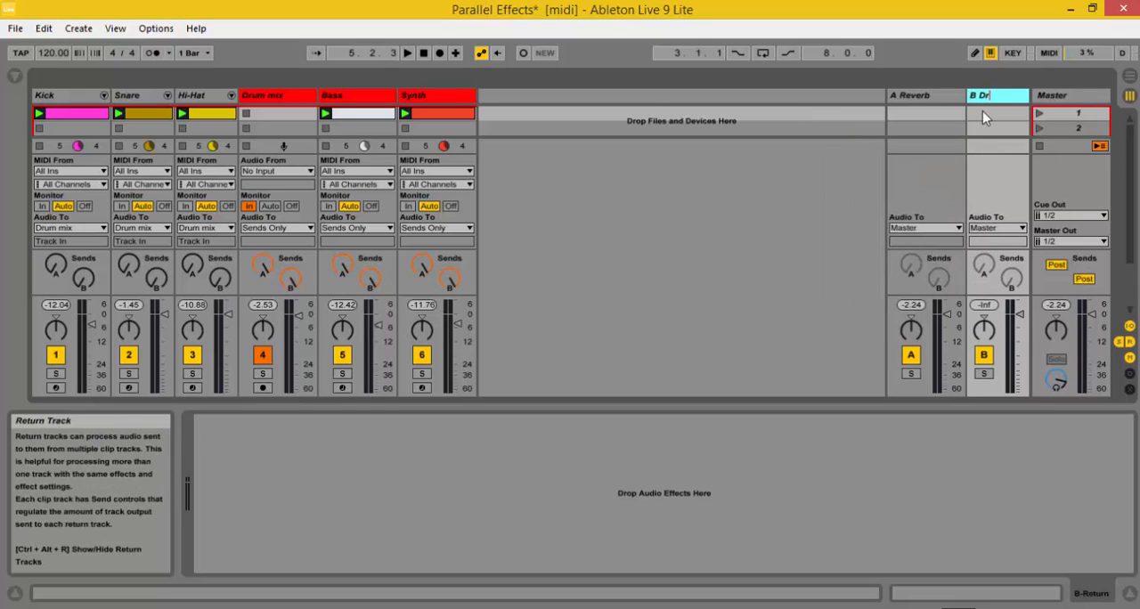
pyautogui.rightClick(941, 98)
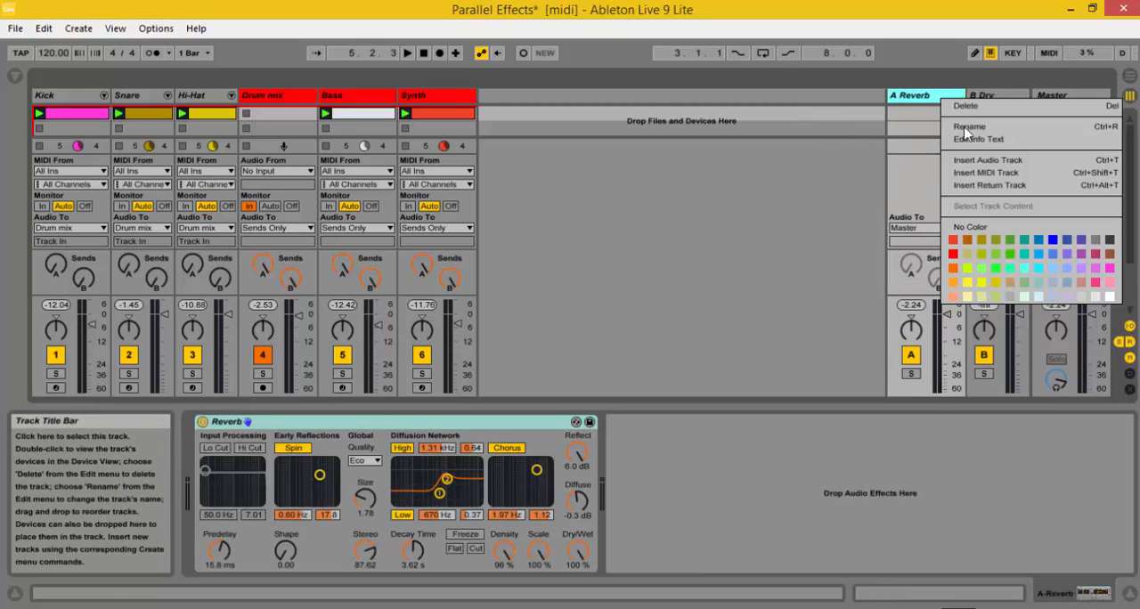
pyautogui.click(967, 127)
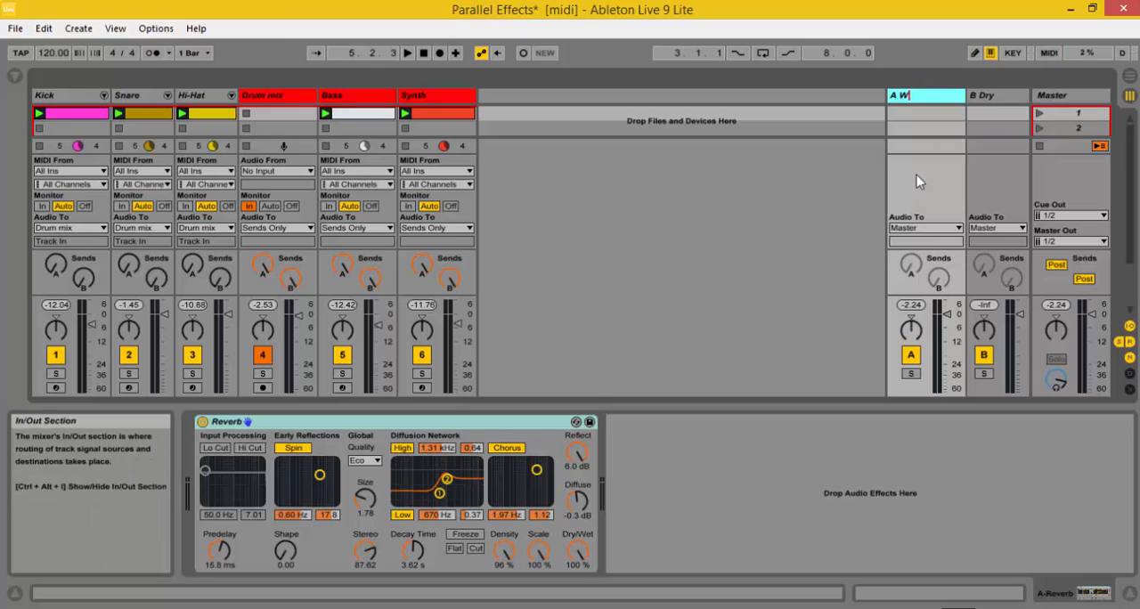
pyautogui.click(697, 214)
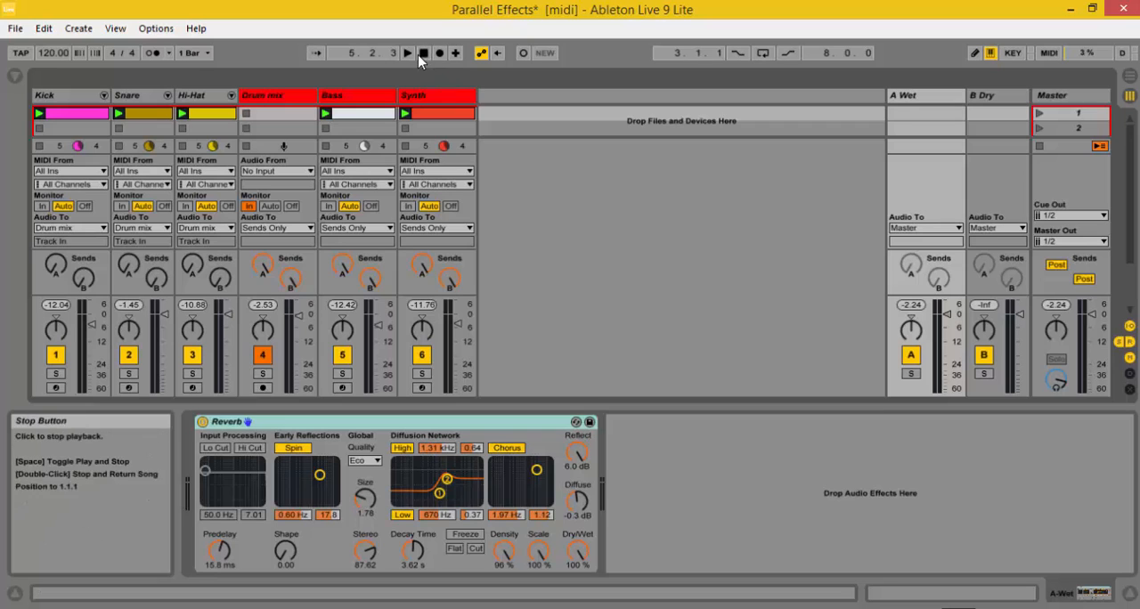
# Step: Play the set briefly to check the level on both return tracks, then inspect the Drum mix, Bass and Synth tracks
pyautogui.press('space')
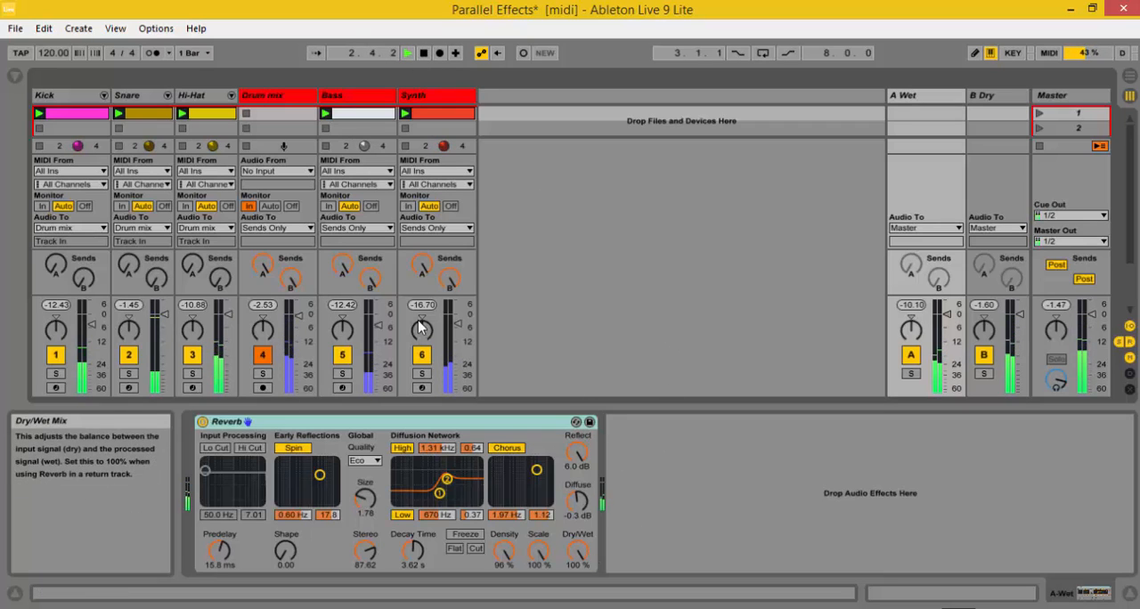
pyautogui.click(424, 53)
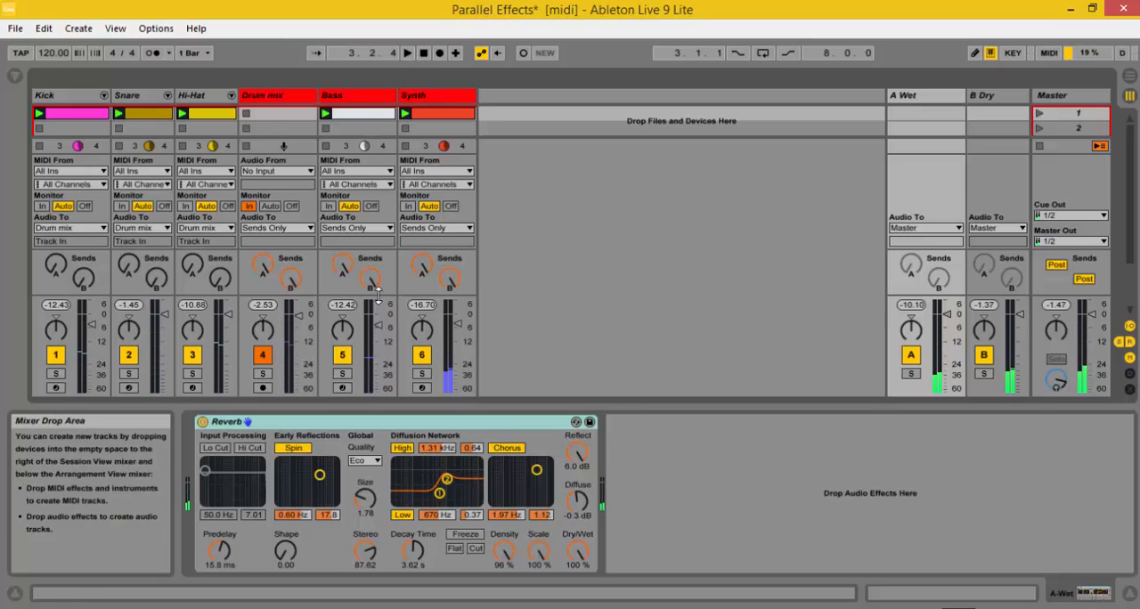
pyautogui.click(274, 99)
pyautogui.click(352, 102)
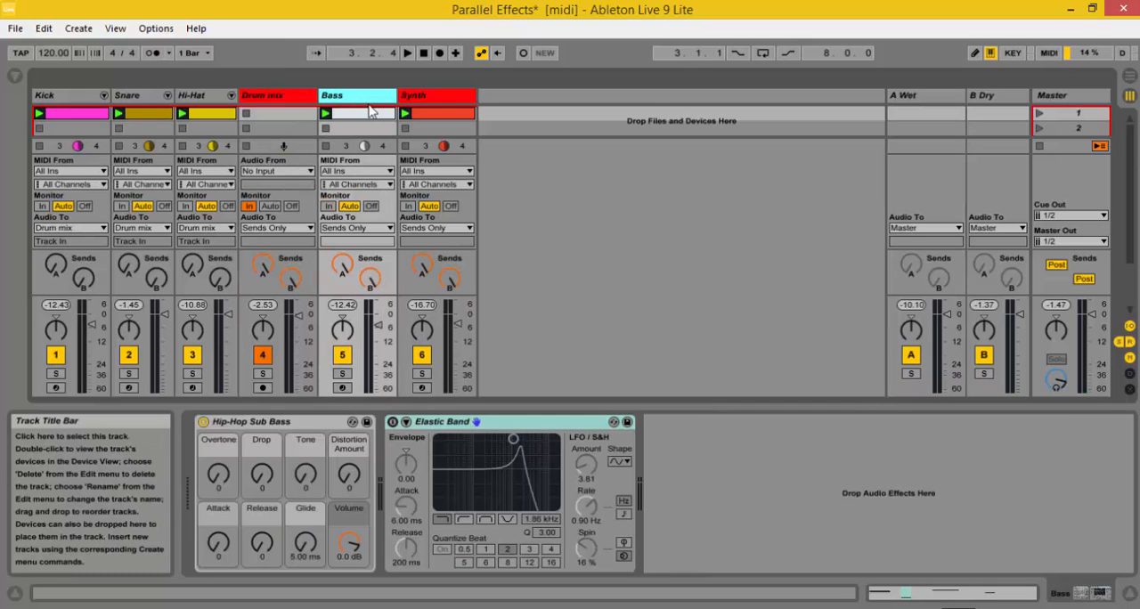
pyautogui.click(417, 100)
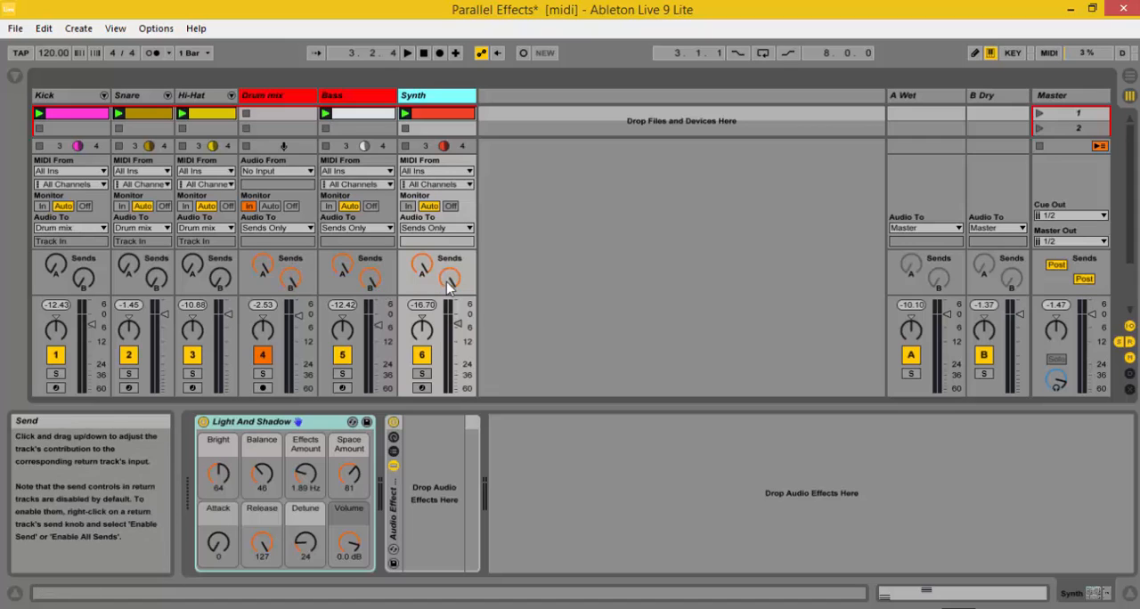
# Step: During playback, lower send A to about -26 dB on Drum mix and partway on Bass, reduce send B on Synth, and stop playback
pyautogui.click(408, 54)
pyautogui.moveTo(270, 270); pyautogui.dragTo(270, 343)
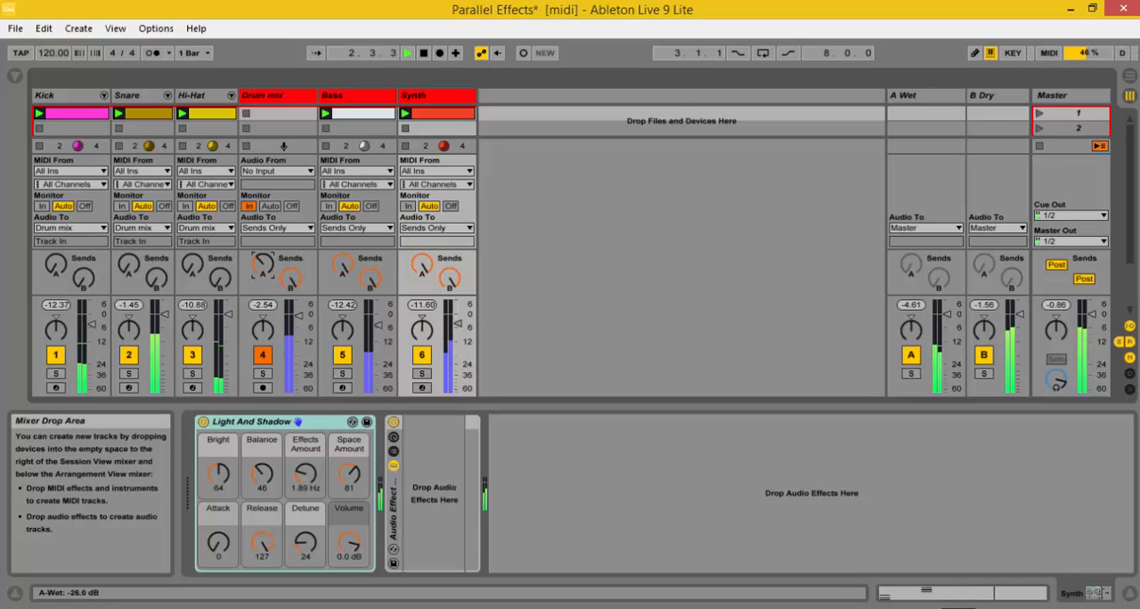
pyautogui.click(299, 289)
pyautogui.moveTo(349, 271); pyautogui.dragTo(348, 296)
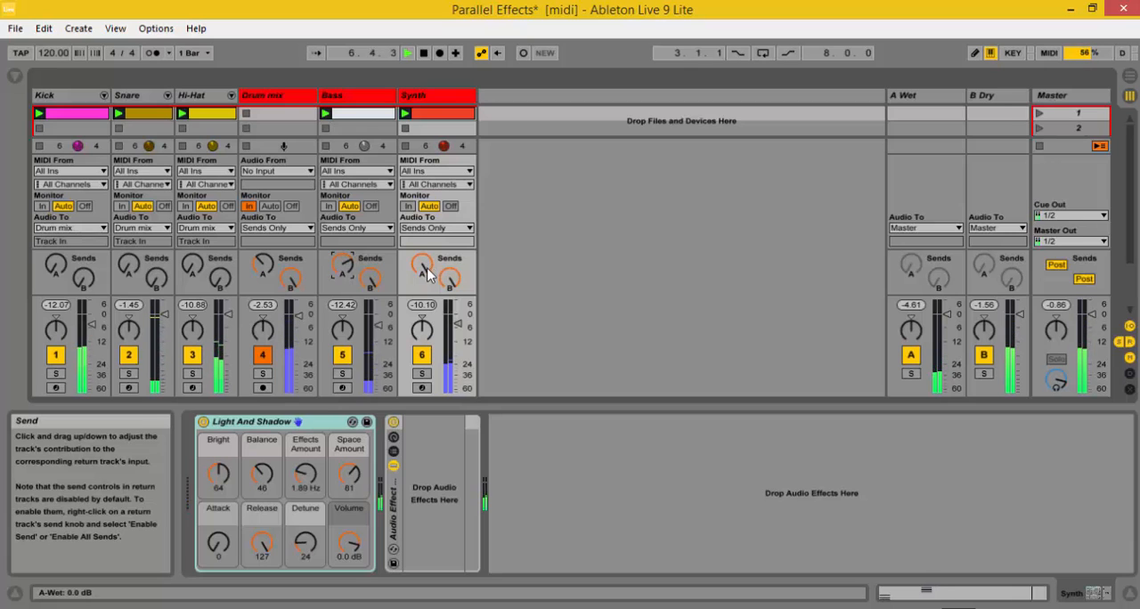
pyautogui.moveTo(454, 285); pyautogui.dragTo(453, 313)
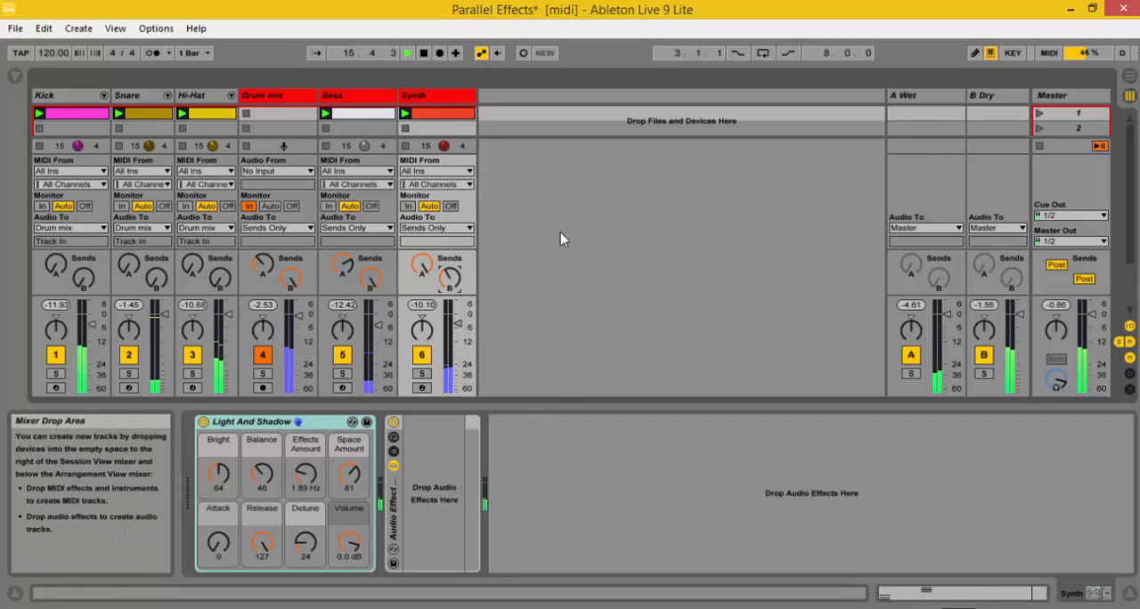
pyautogui.click(423, 53)
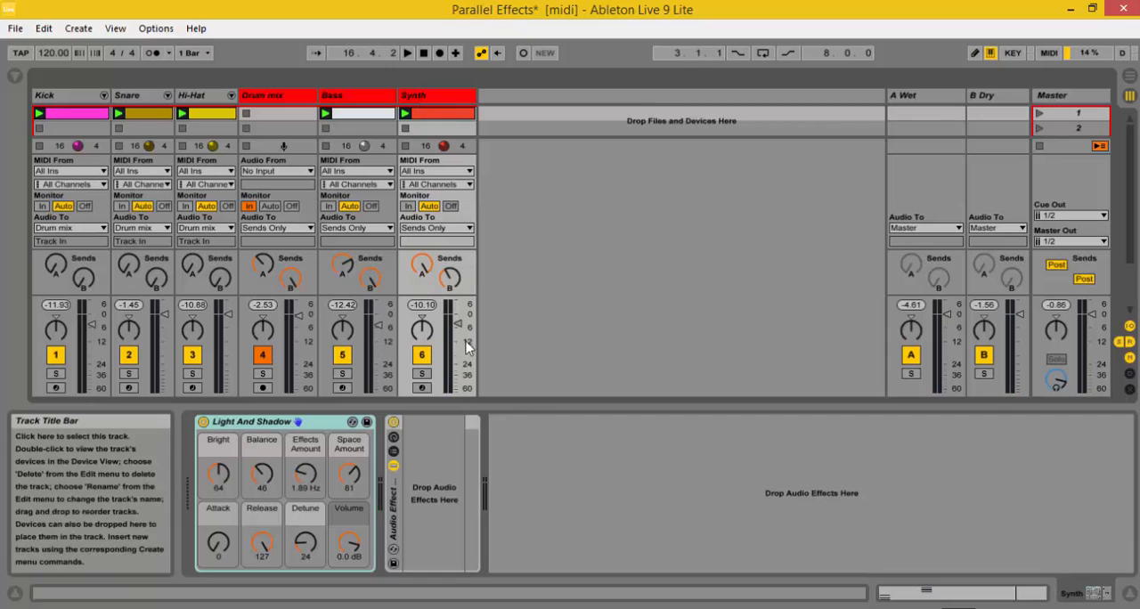
# Step: Select the Wet return track to show its Reverb device
pyautogui.click(917, 104)
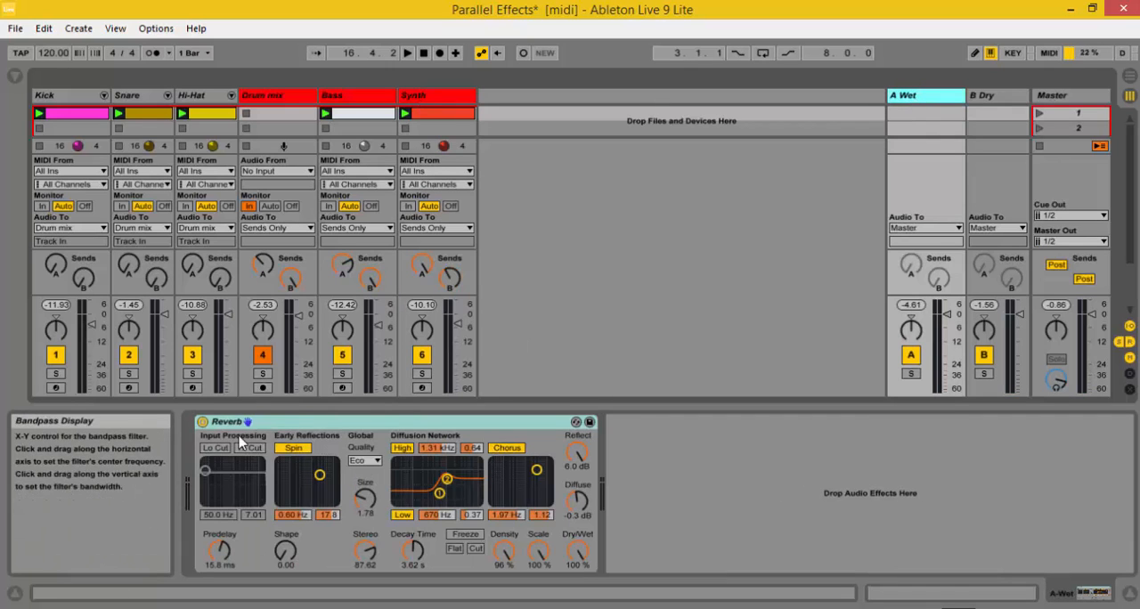